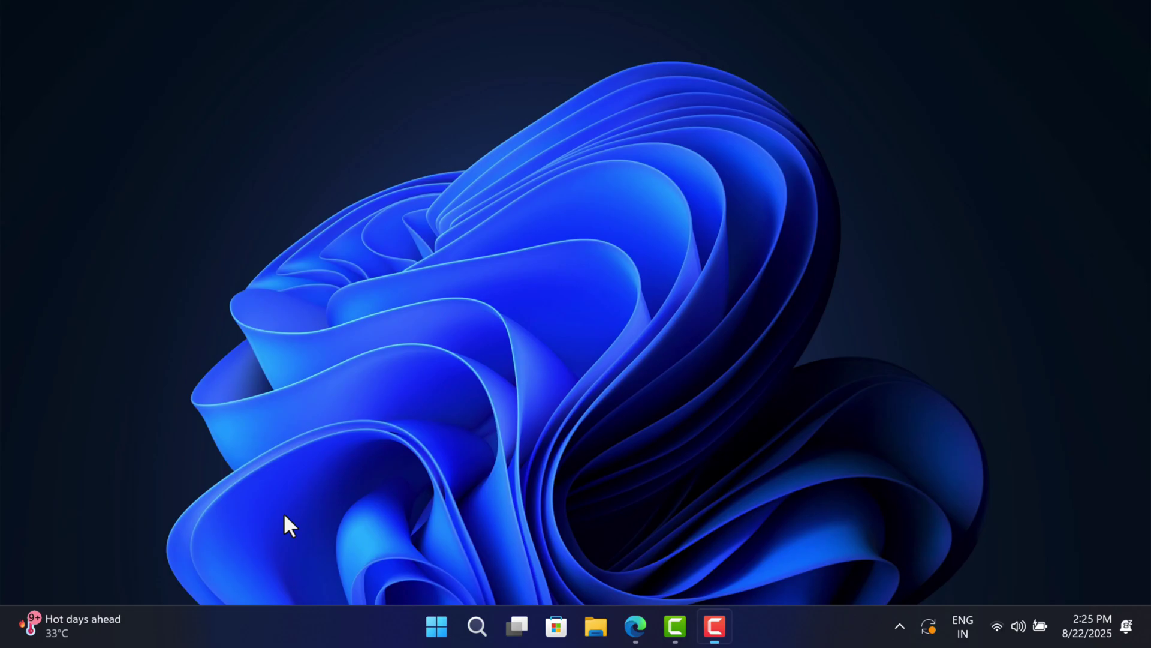
Step: Load the MediaCreationTool.bat GitHub repository page in Edge from the pasted URL
left_click(635, 626)
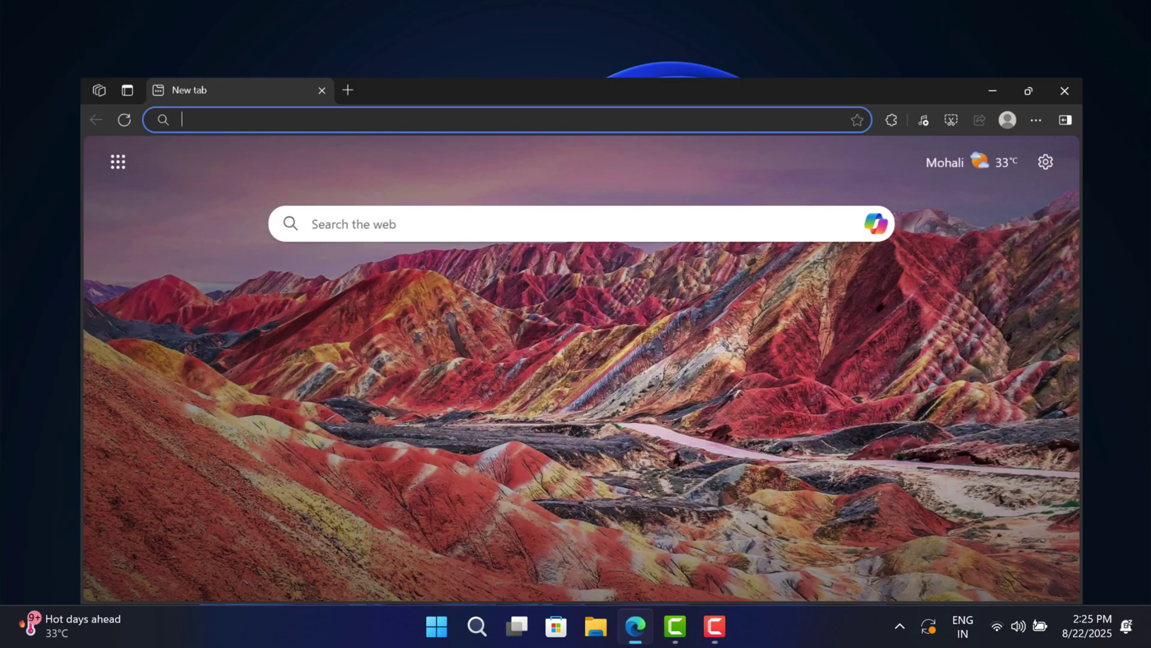
left_click(216, 42)
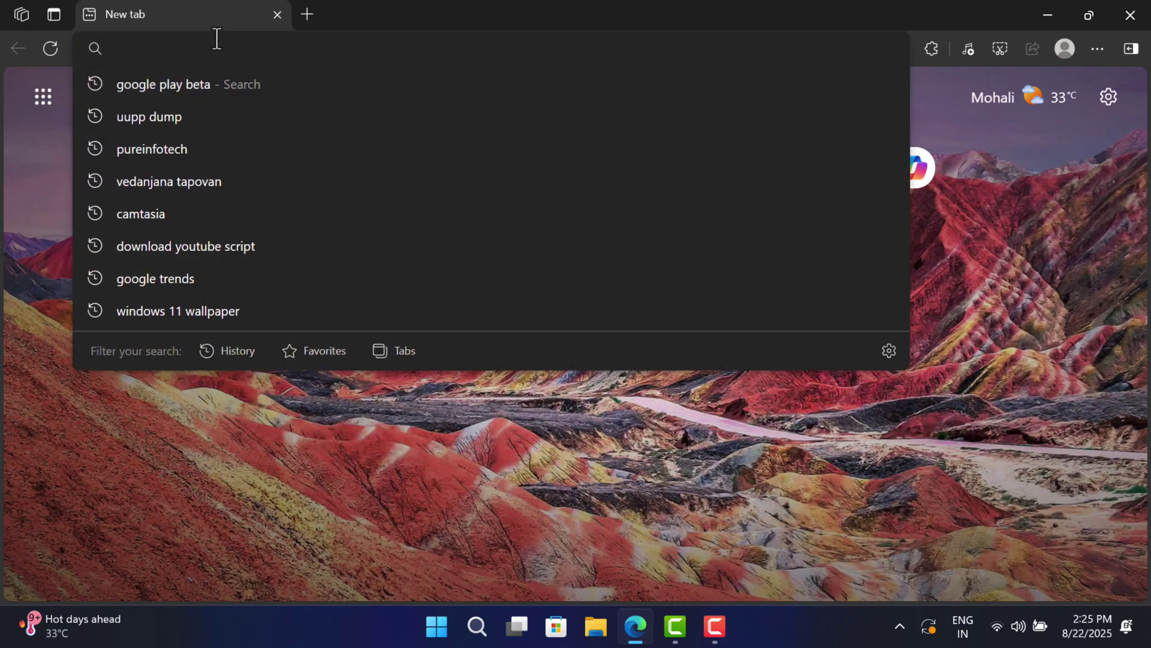
type("https://github.com/AveYo/MediaCreationTool.bat")
key("Return")
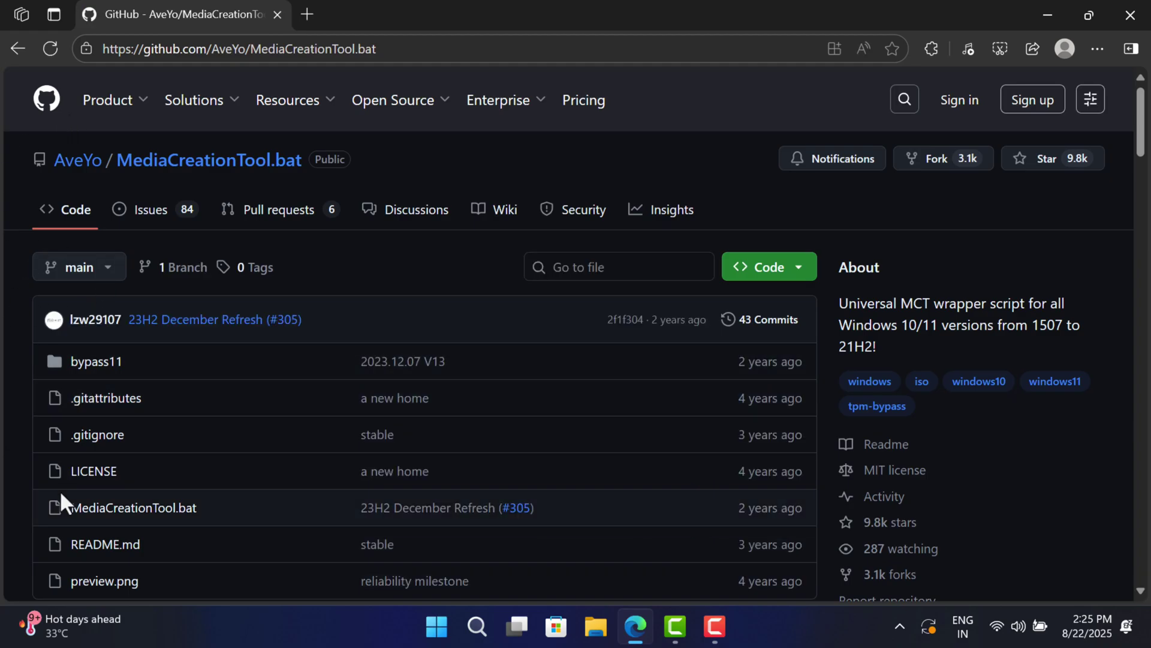
scroll(61, 494, "down", 5)
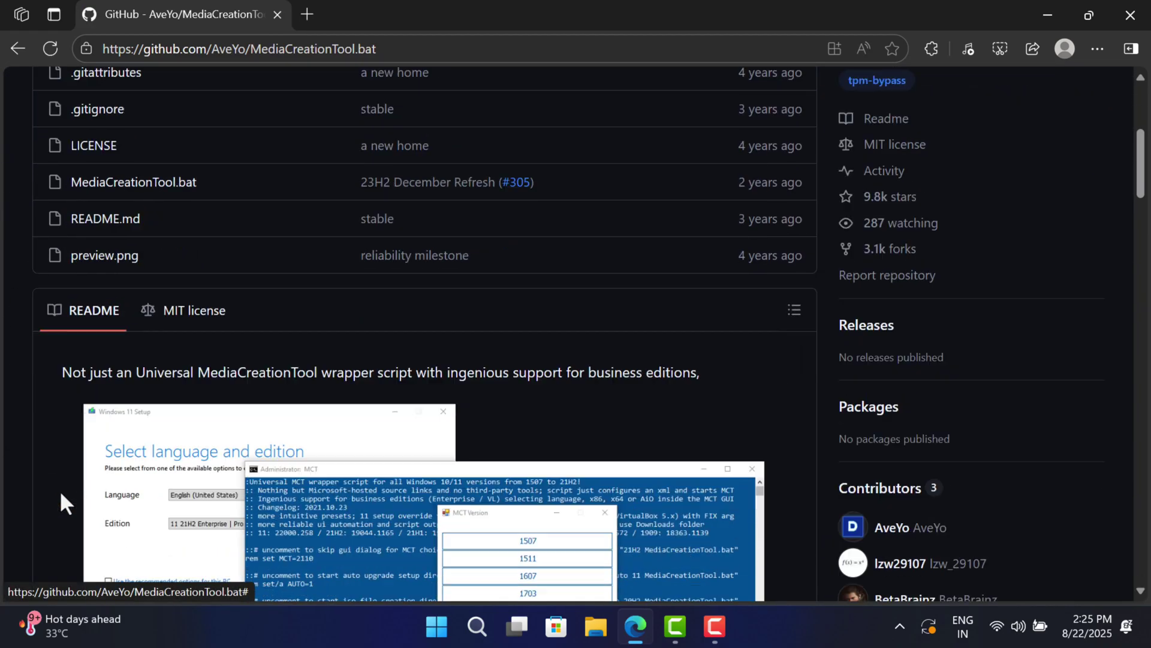
scroll(60, 494, "down", 4)
scroll(60, 493, "up", 10)
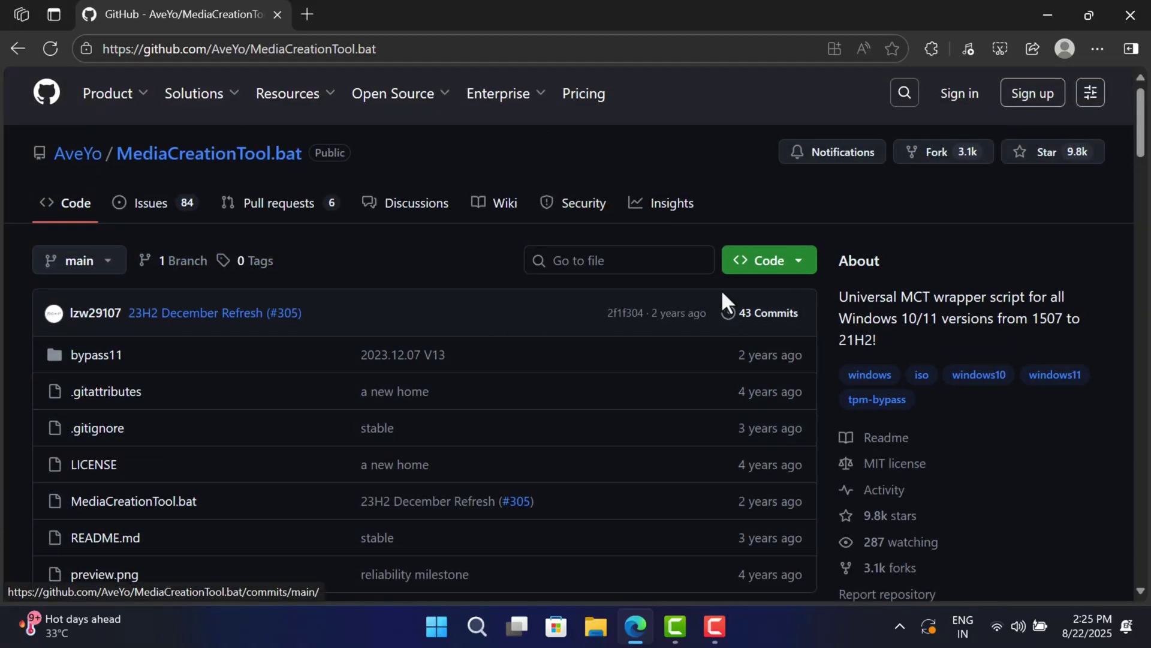
Step: Download the repository as MediaCreationTool.bat-main.zip and show it in its folder
left_click(772, 264)
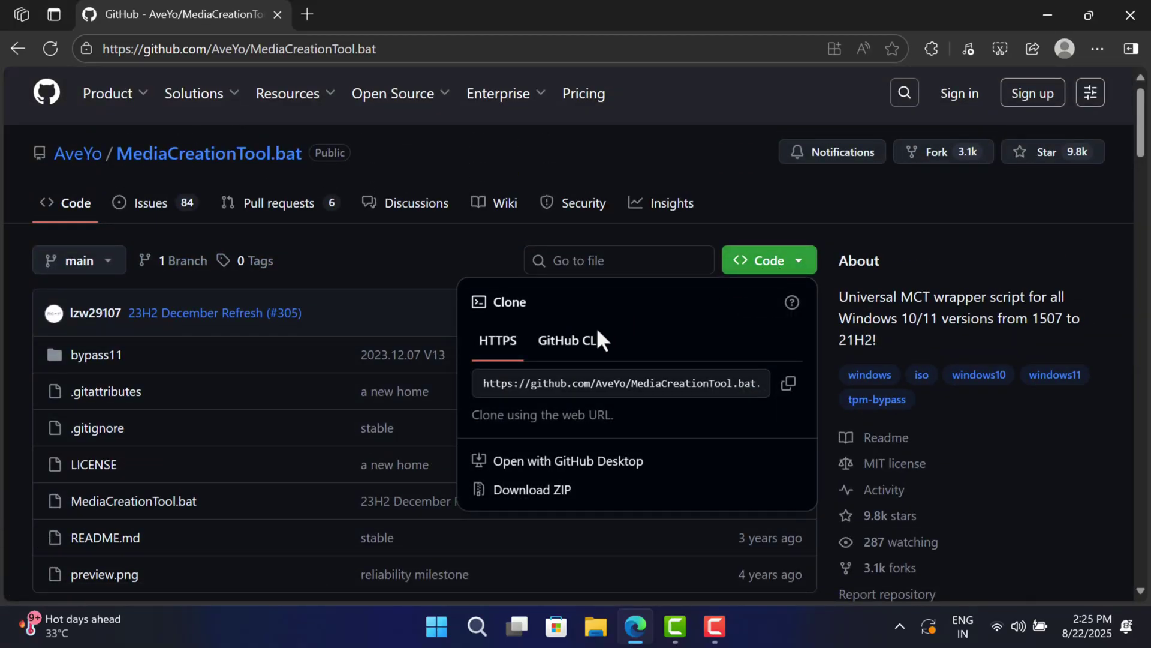
scroll(571, 353, "down", 1)
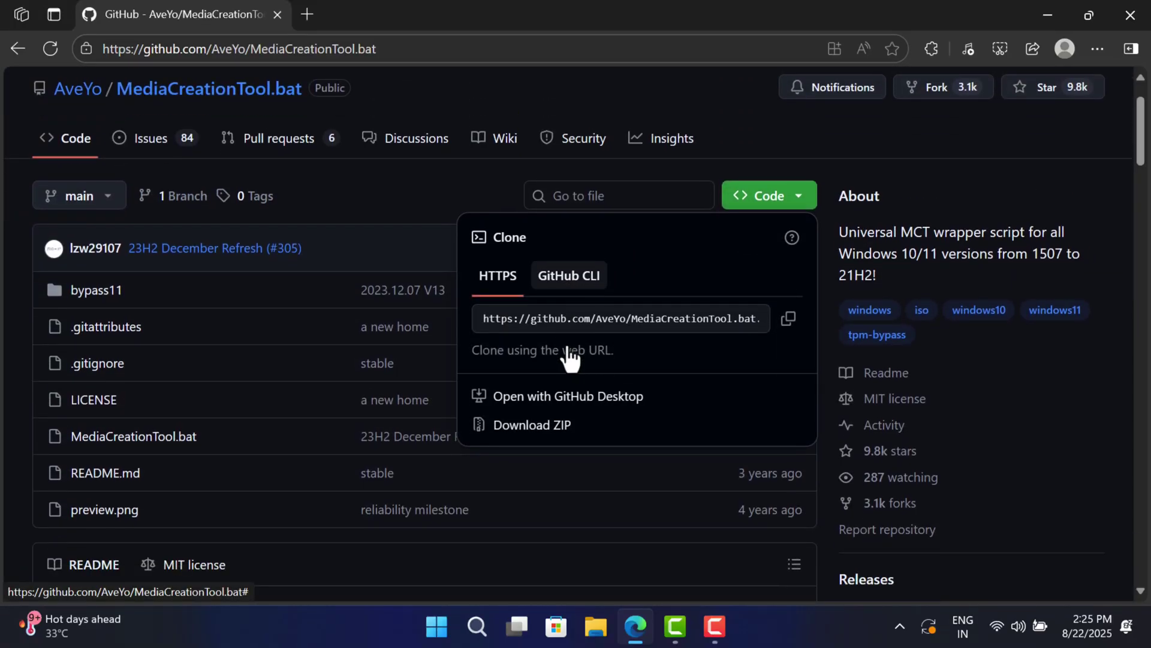
left_click(521, 427)
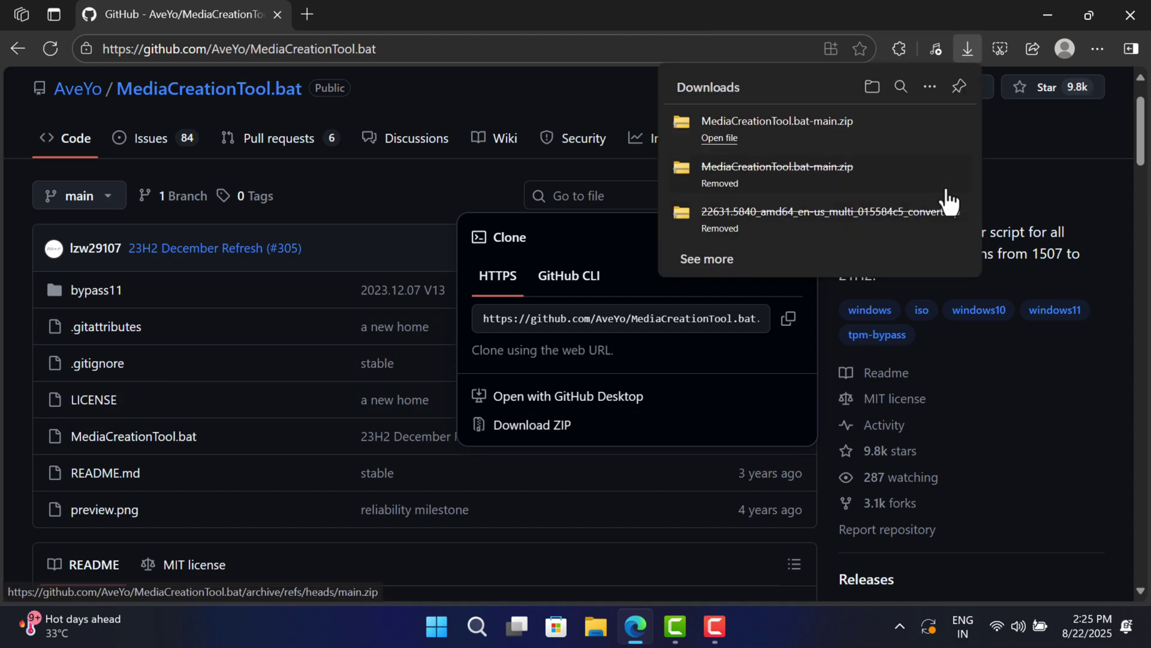
left_click(924, 122)
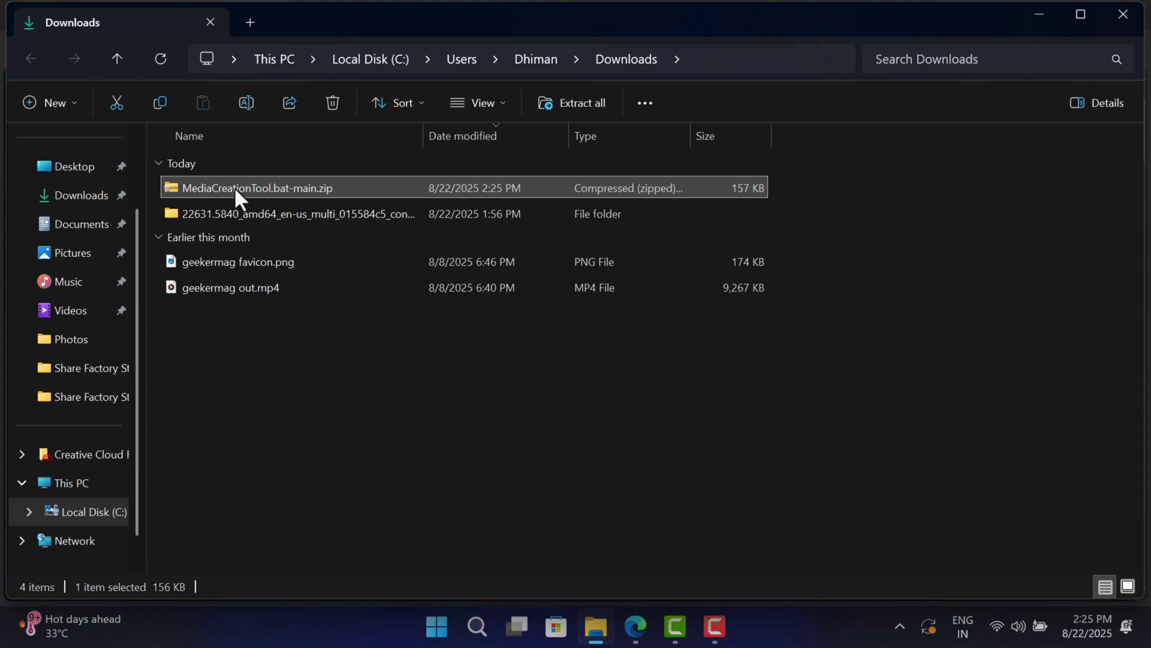
Step: Extract MediaCreationTool.bat-main.zip to the suggested folder and open the extracted folder
right_click(234, 186)
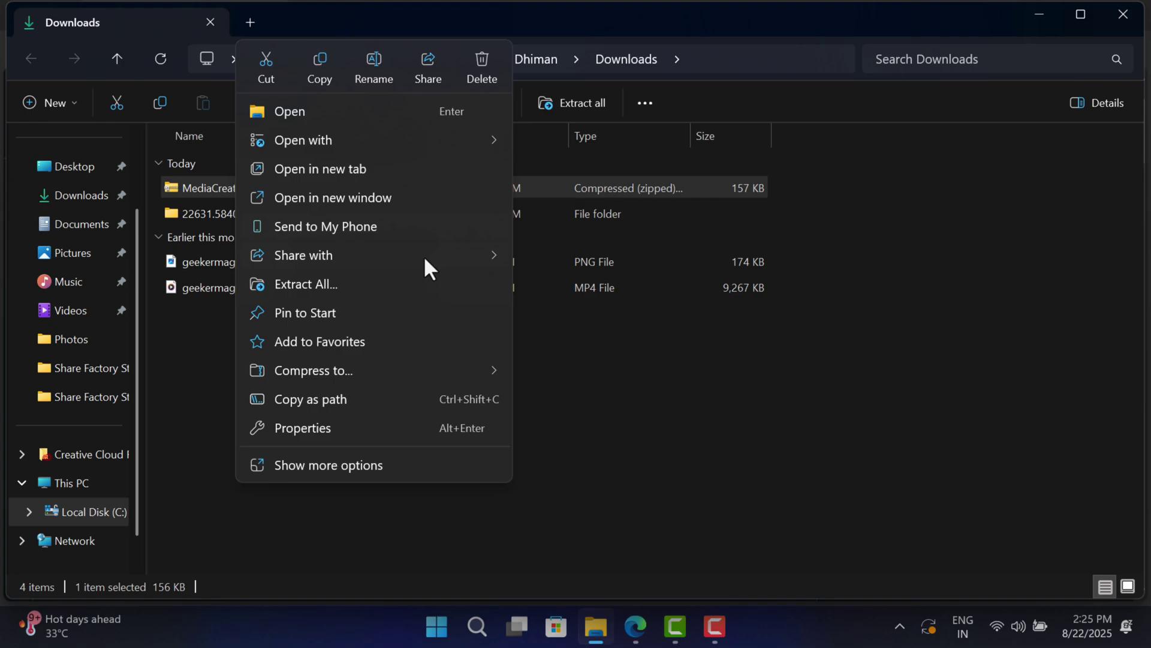
left_click(423, 283)
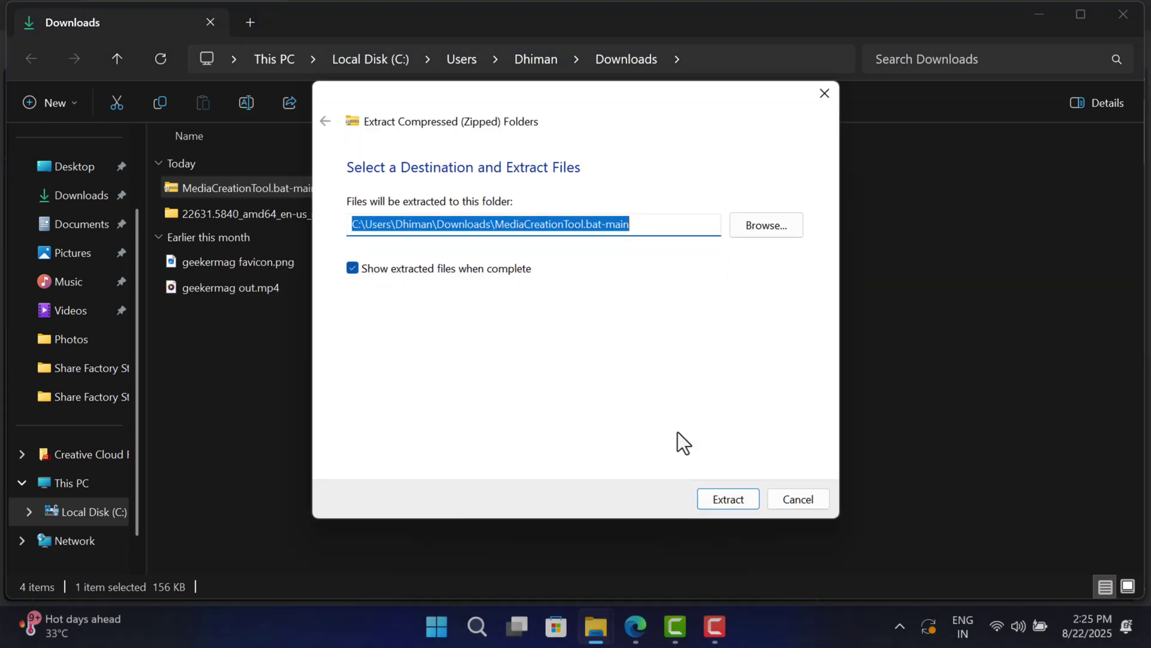
left_click(726, 497)
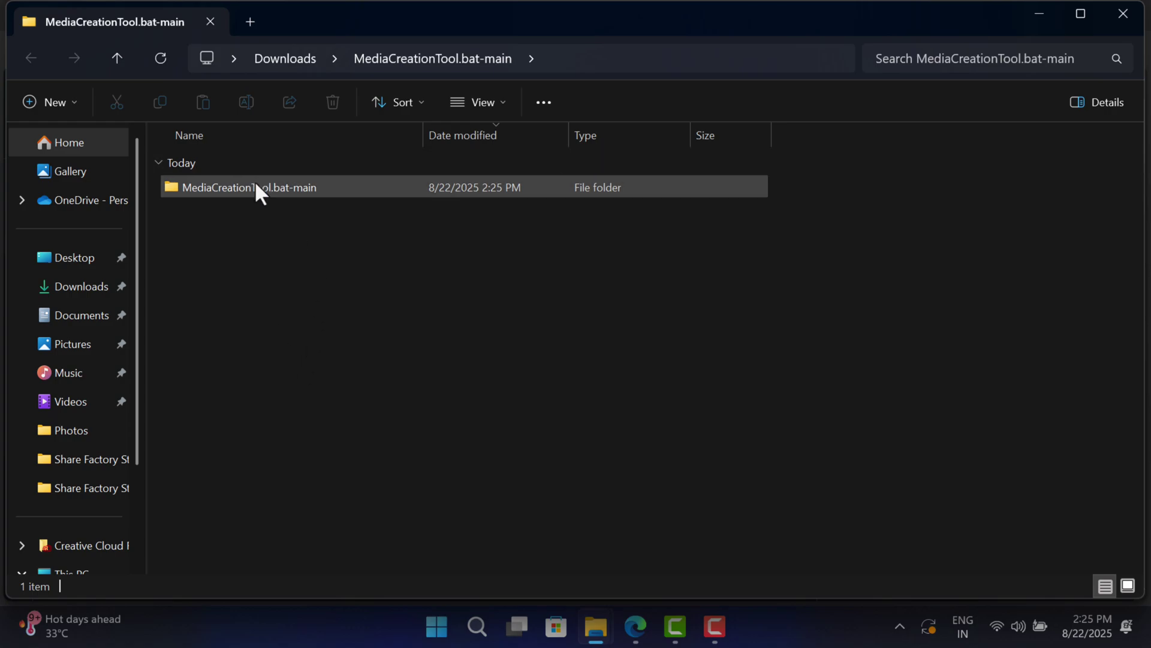
double_click(256, 186)
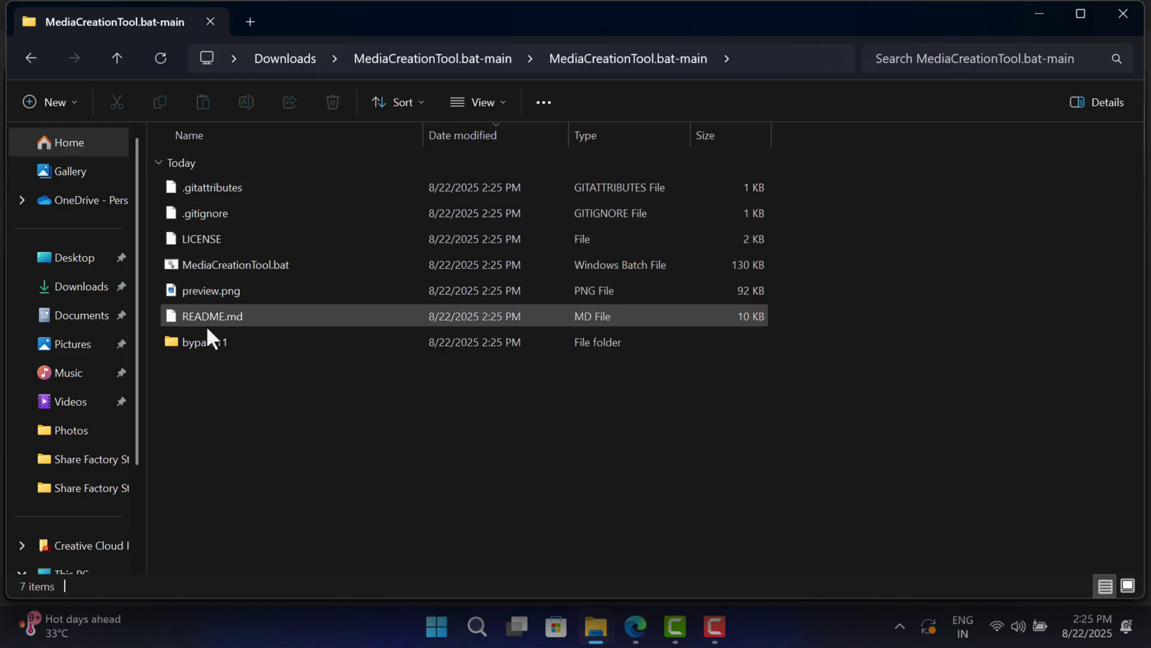
Step: Run MediaCreationTool.bat as administrator, confirming the unverified file and UAC prompts
right_click(249, 264)
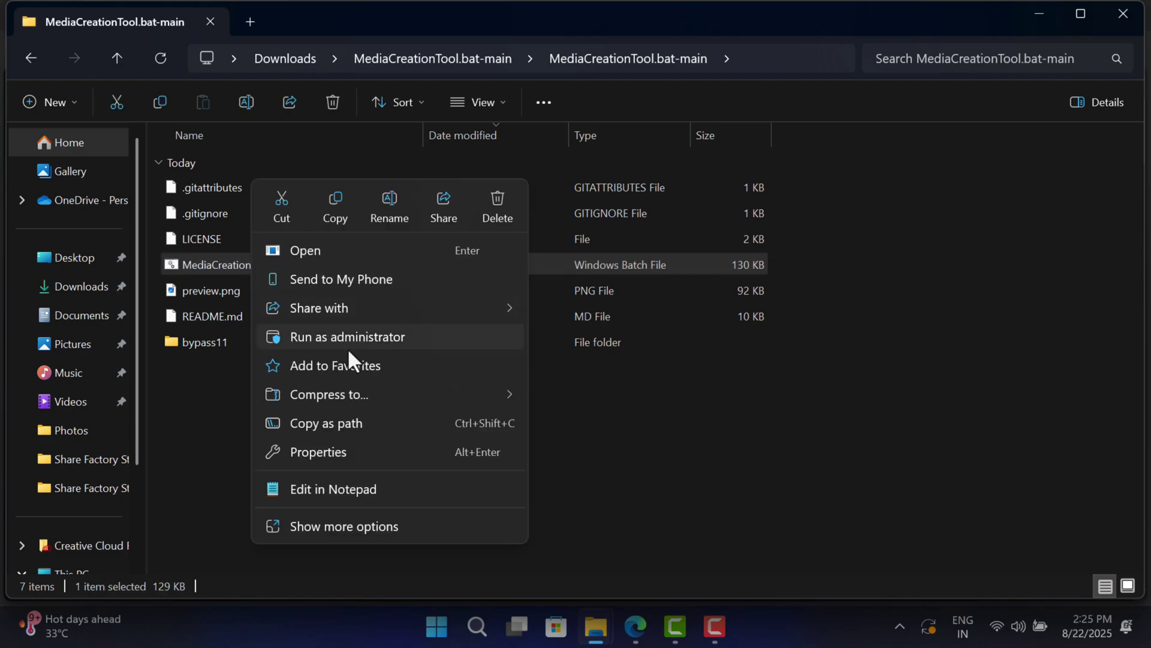
left_click(347, 345)
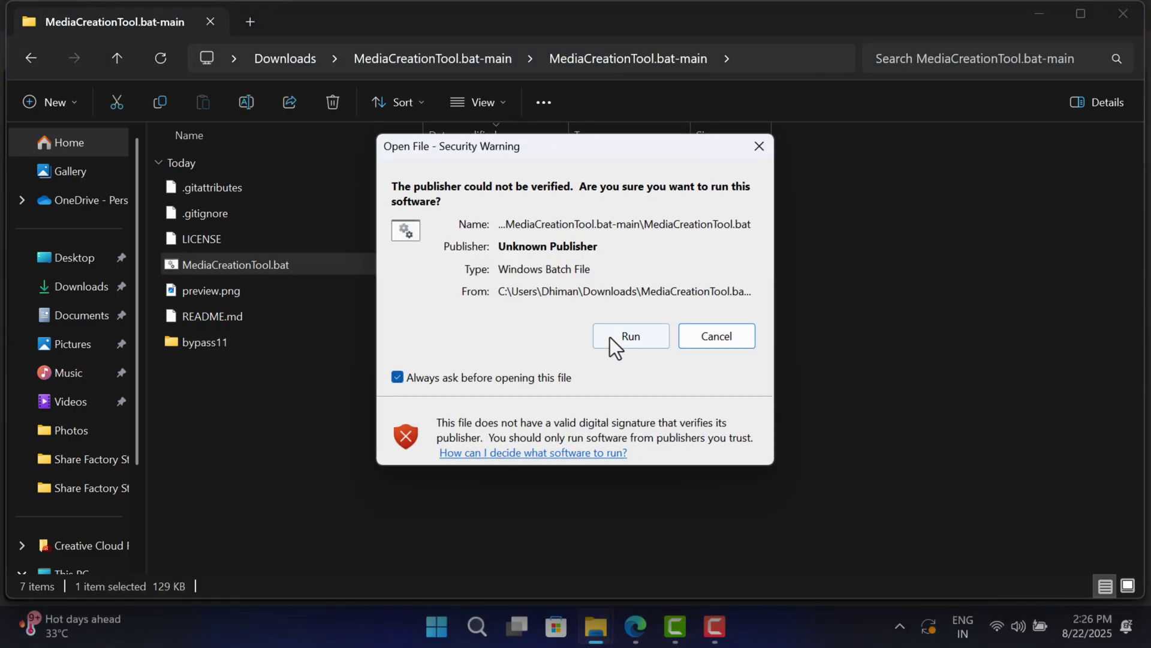
left_click(615, 334)
left_click(476, 493)
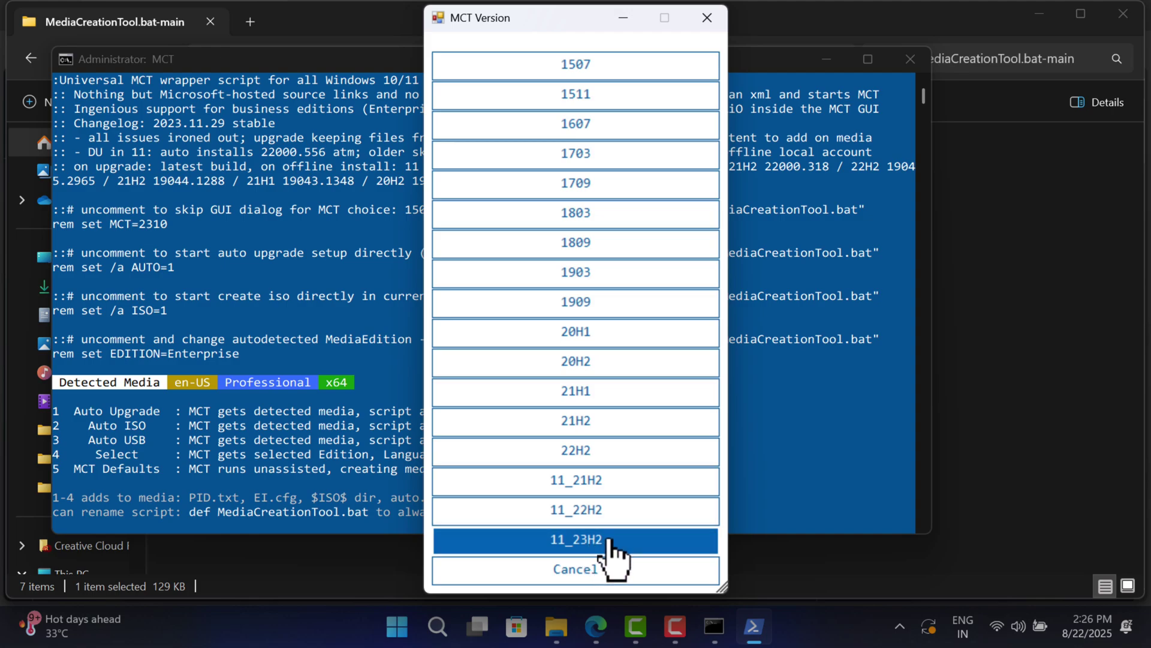
Step: Choose 11_23H2 and the Select preset, then minimize the File Explorer and Edge windows
left_click(600, 542)
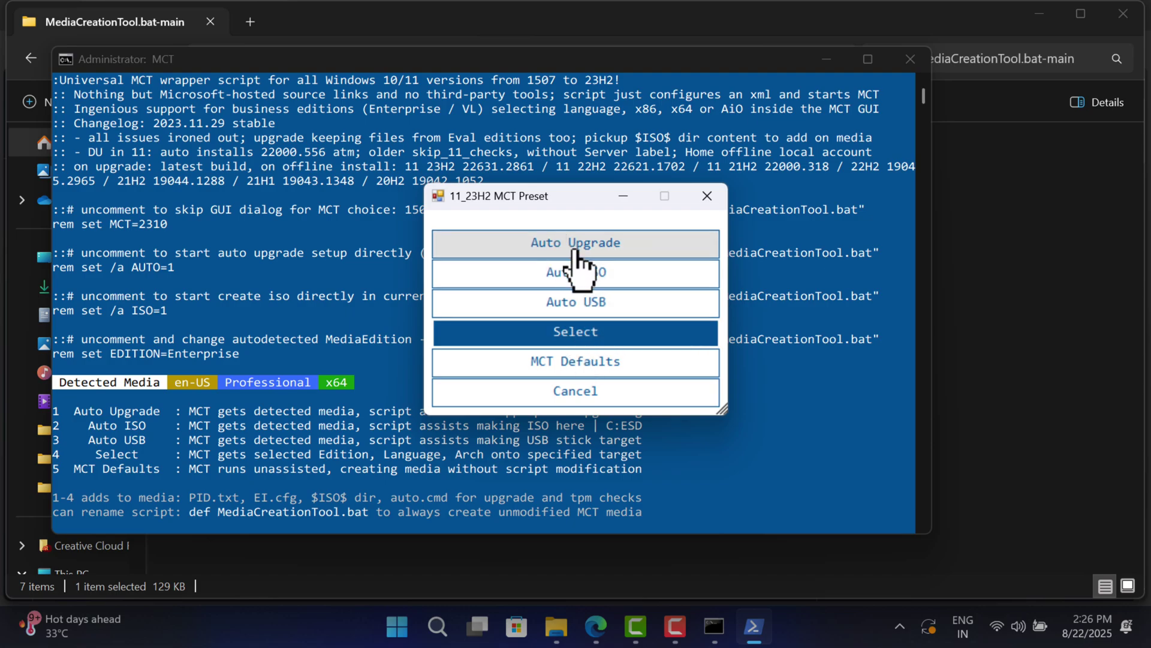
left_click(579, 349)
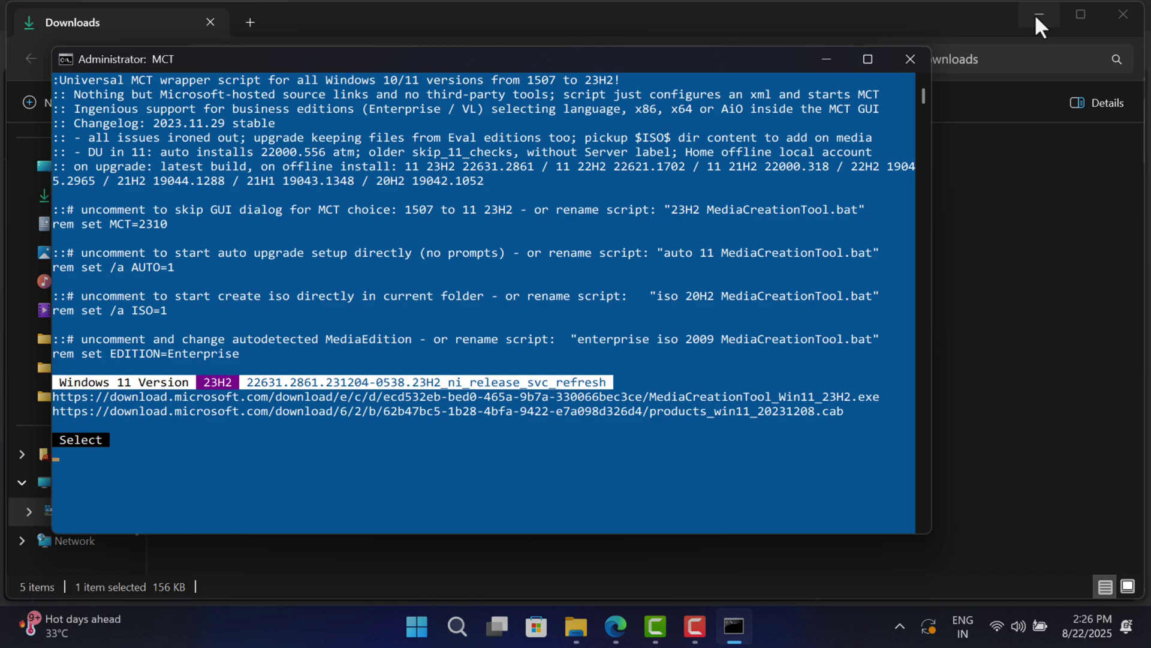
left_click(1039, 14)
left_click(1039, 15)
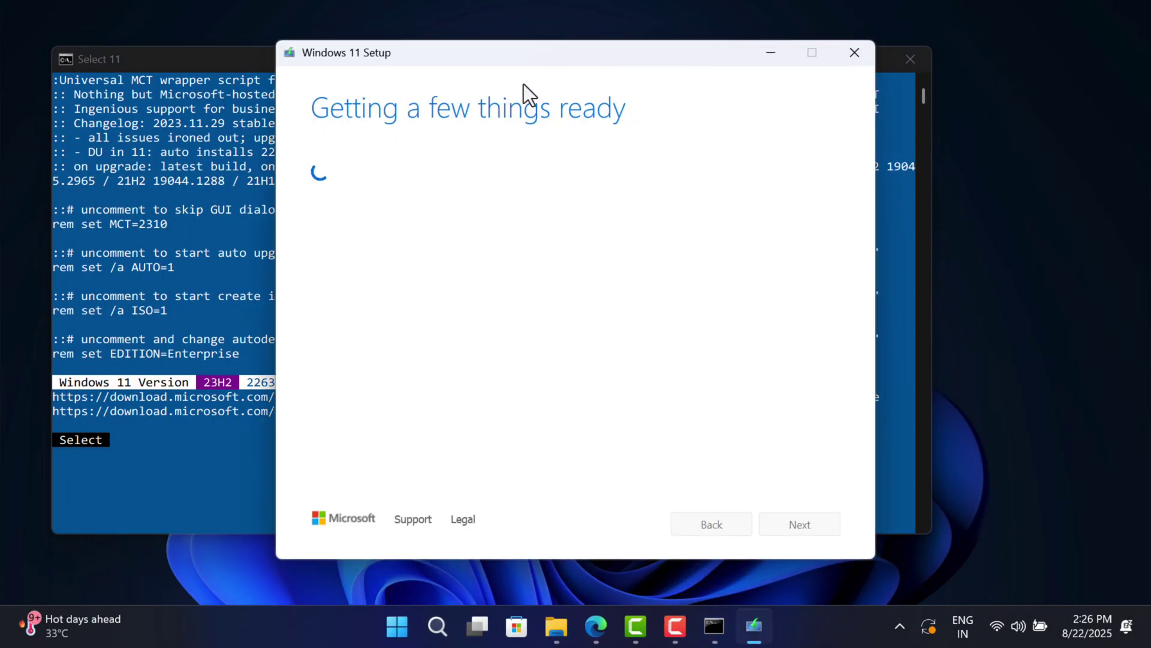
Step: Reveal Windows 11 Setup and accept the recommended language and edition
left_click(214, 70)
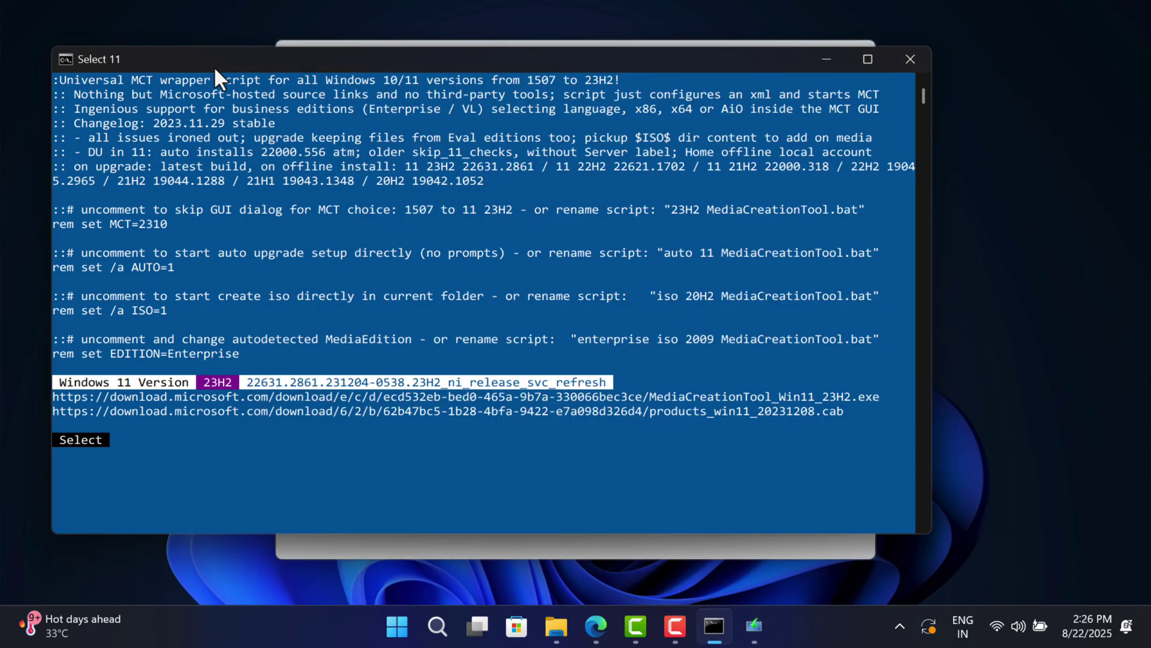
left_click(819, 68)
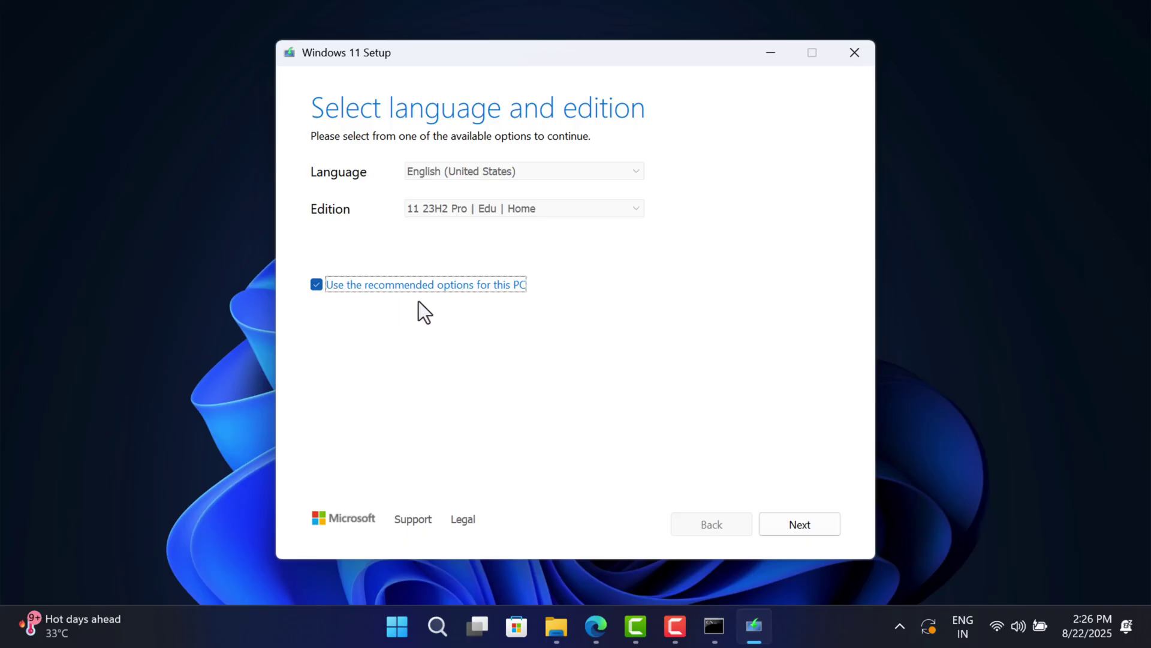
left_click(788, 524)
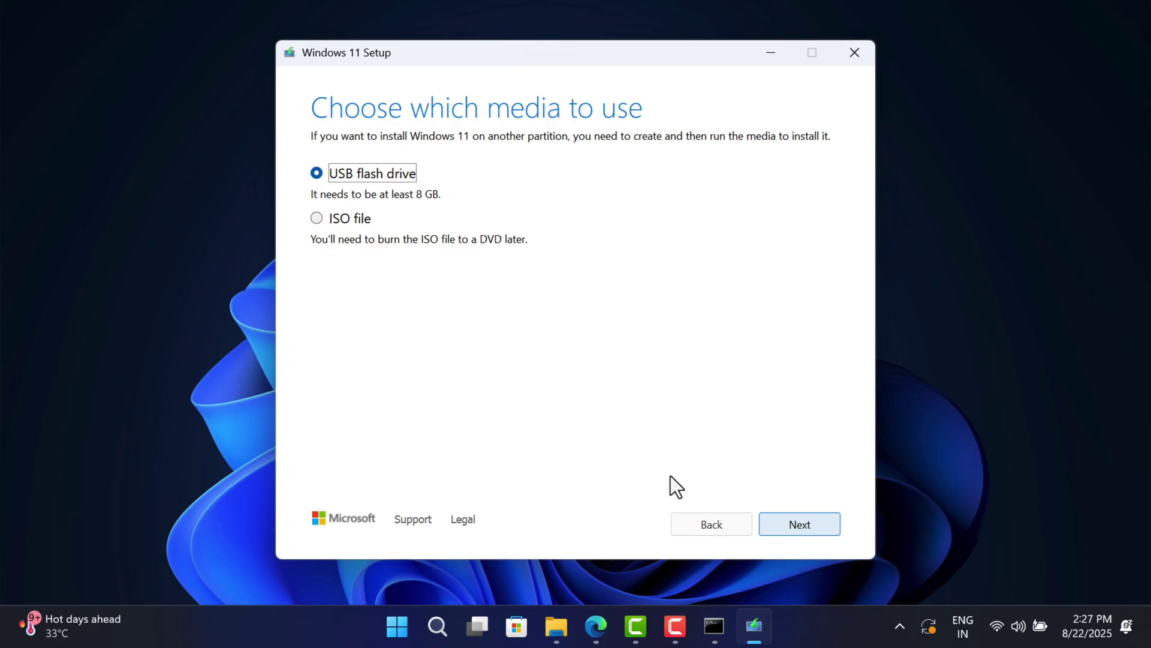
Step: Create an ISO file saved as 'Windows 11 23H2' on the Desktop
left_click(322, 217)
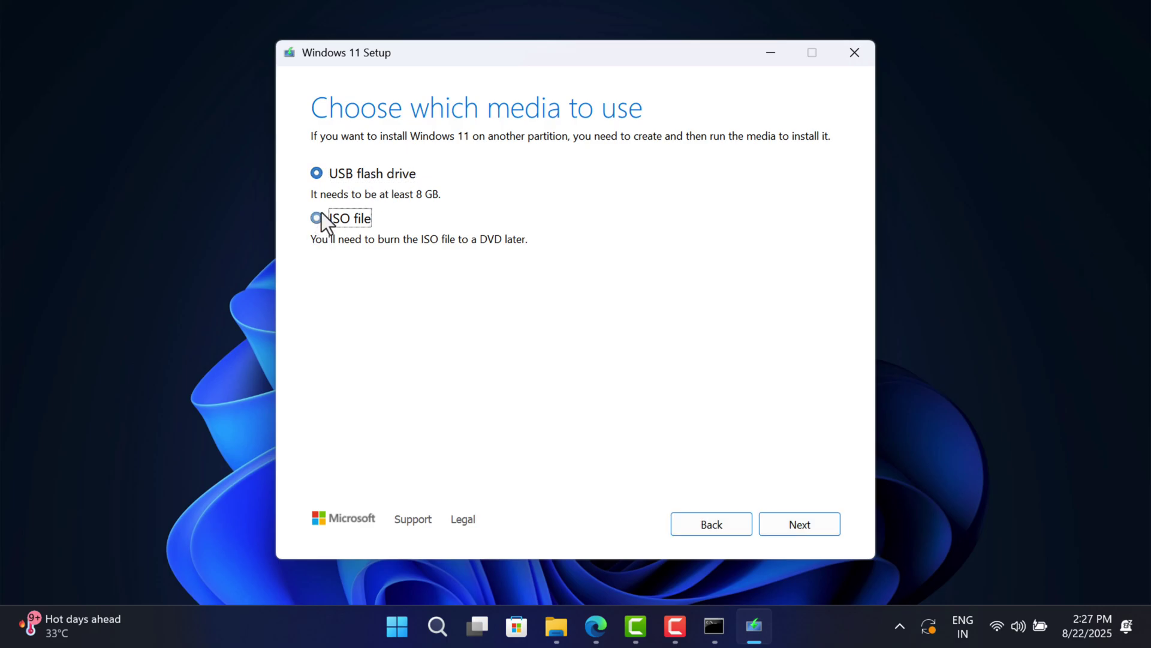
left_click(800, 525)
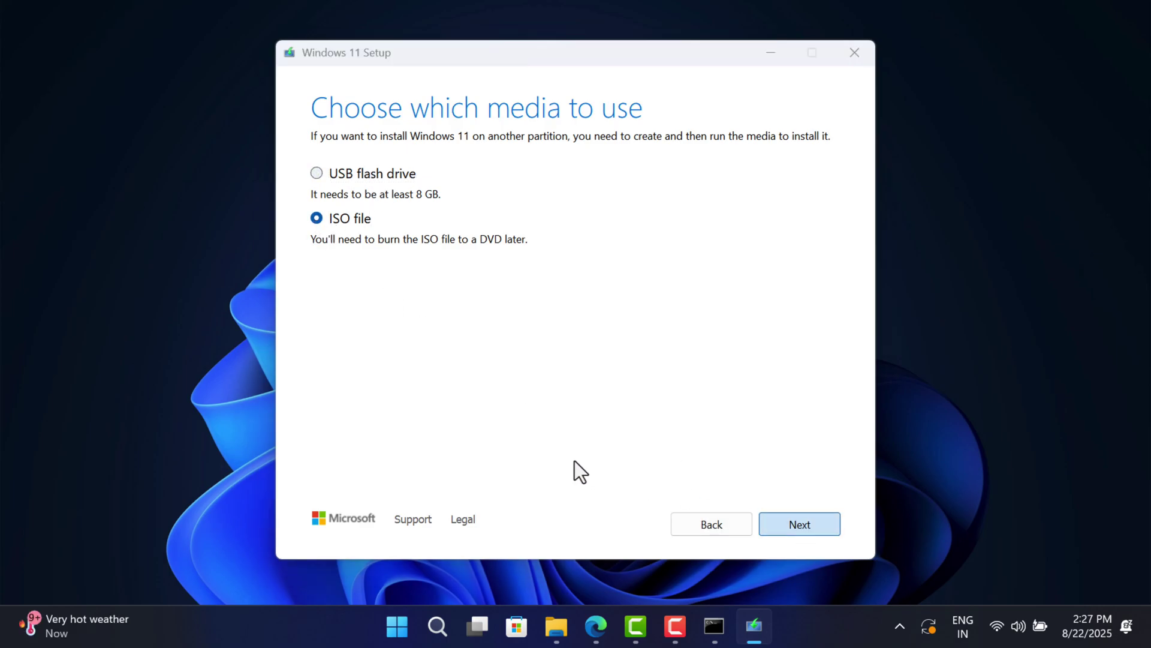
type("Windows 11 ")
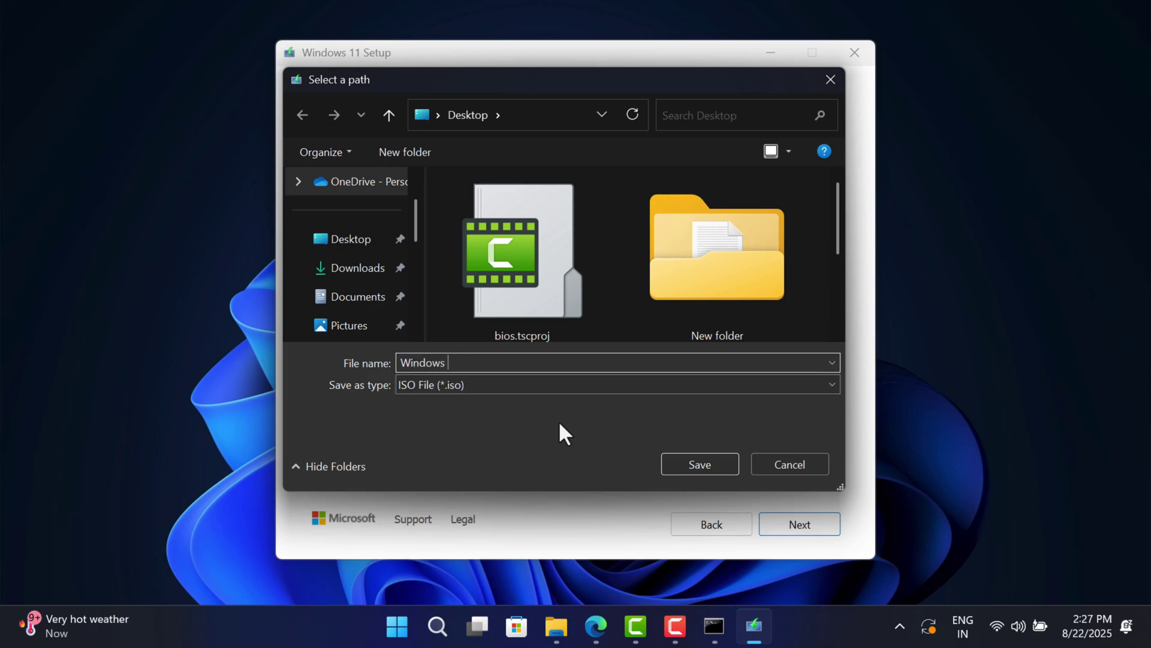
type("23H2")
left_click(702, 468)
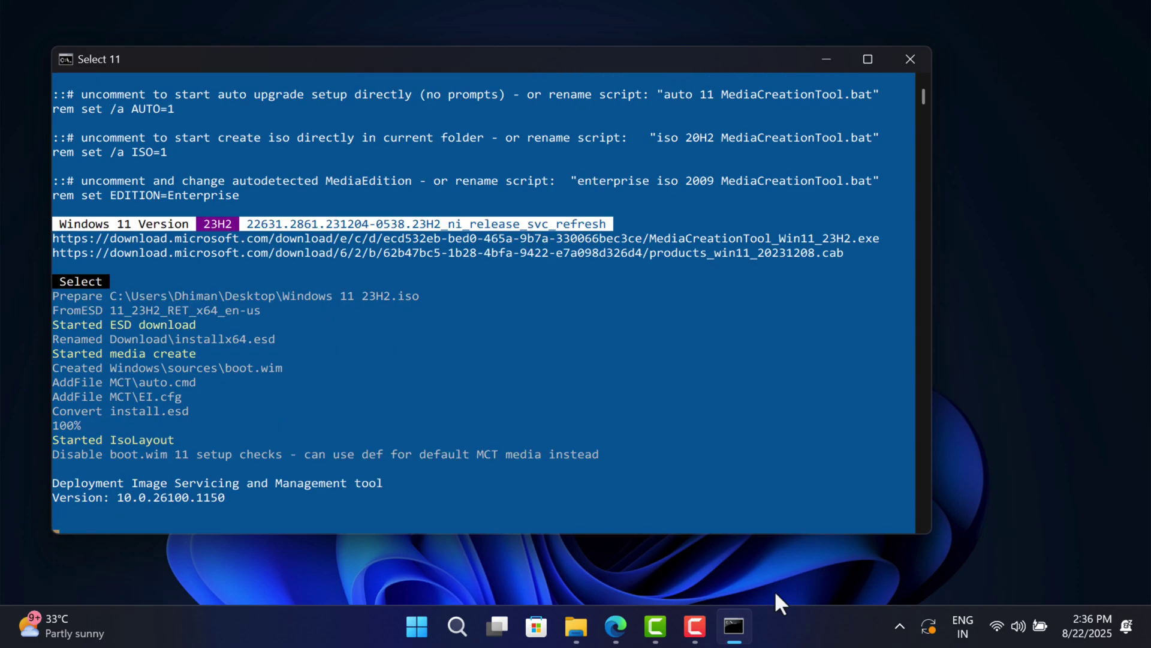
Step: Wait until the 5402 MB Windows 11 23H2.iso build reaches 100% and shows DONE
left_click(925, 581)
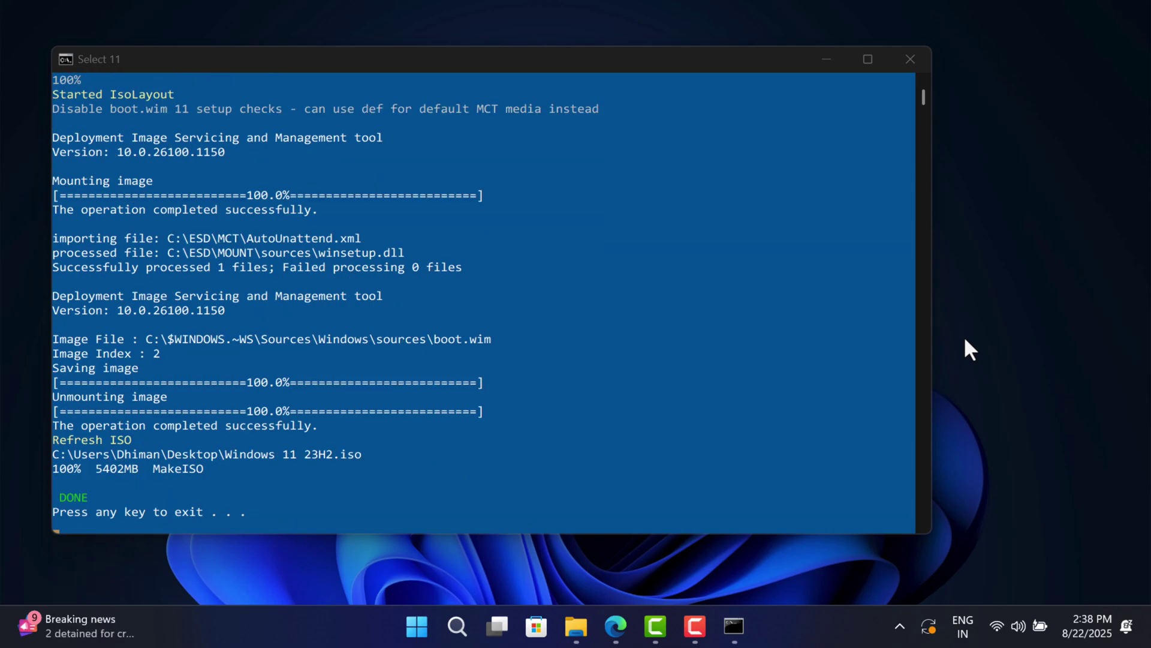
left_click(723, 215)
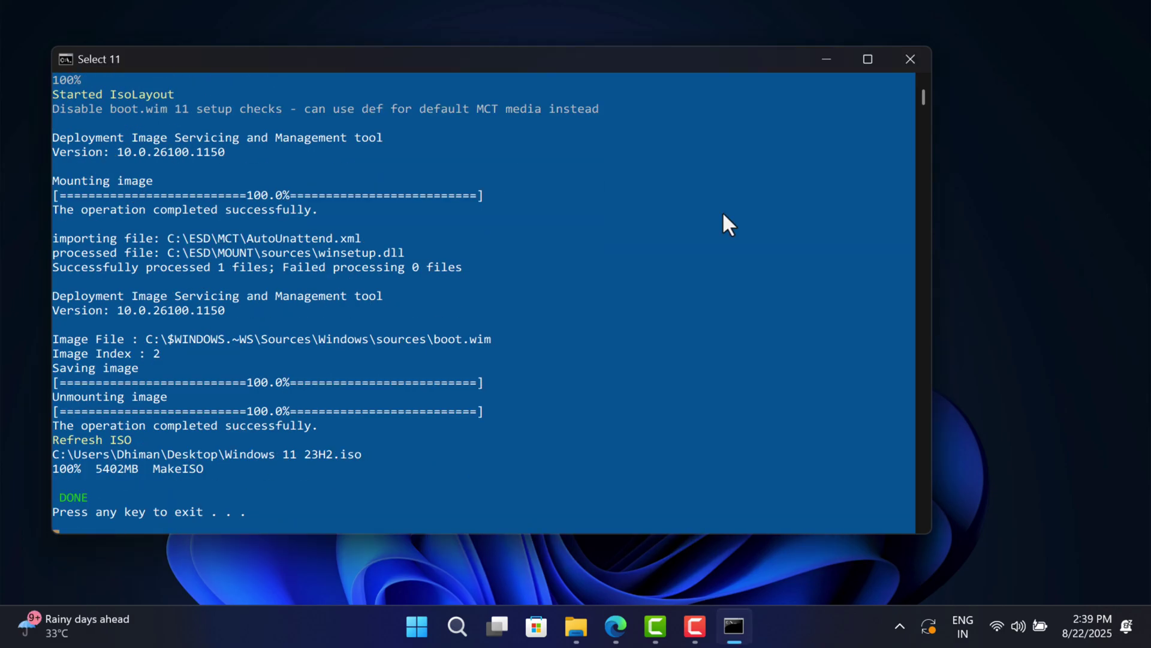
Step: Close the finished script console and move the Windows 11 23H2.iso icon to the desktop centre
key("Return")
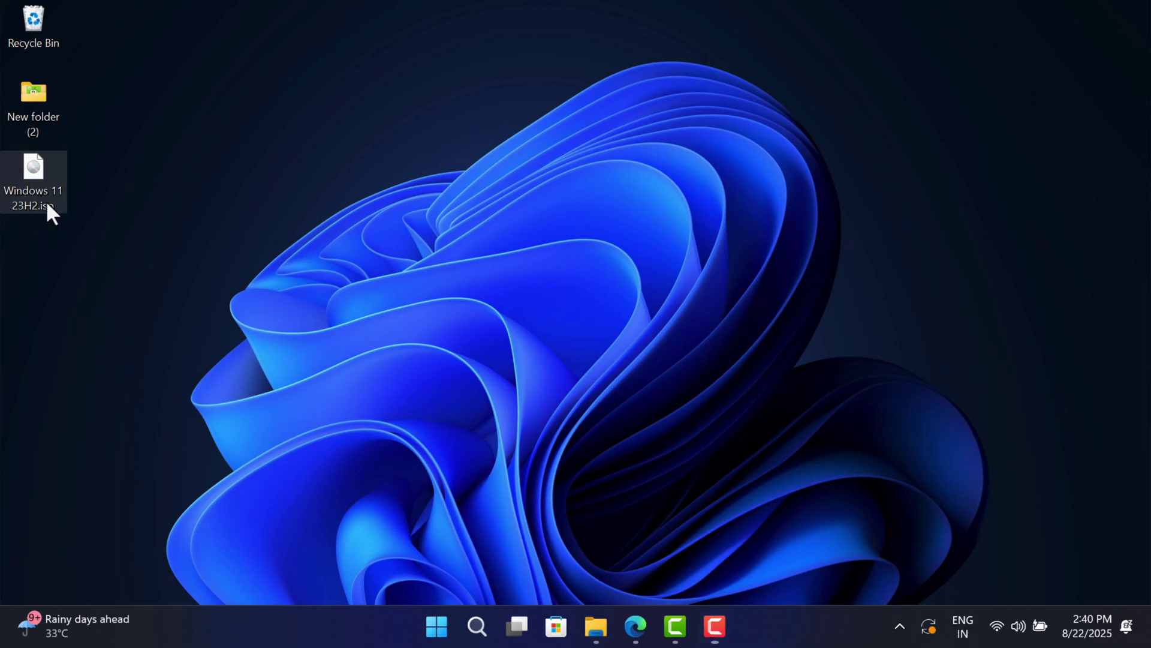
left_click_drag(46, 201, 387, 268)
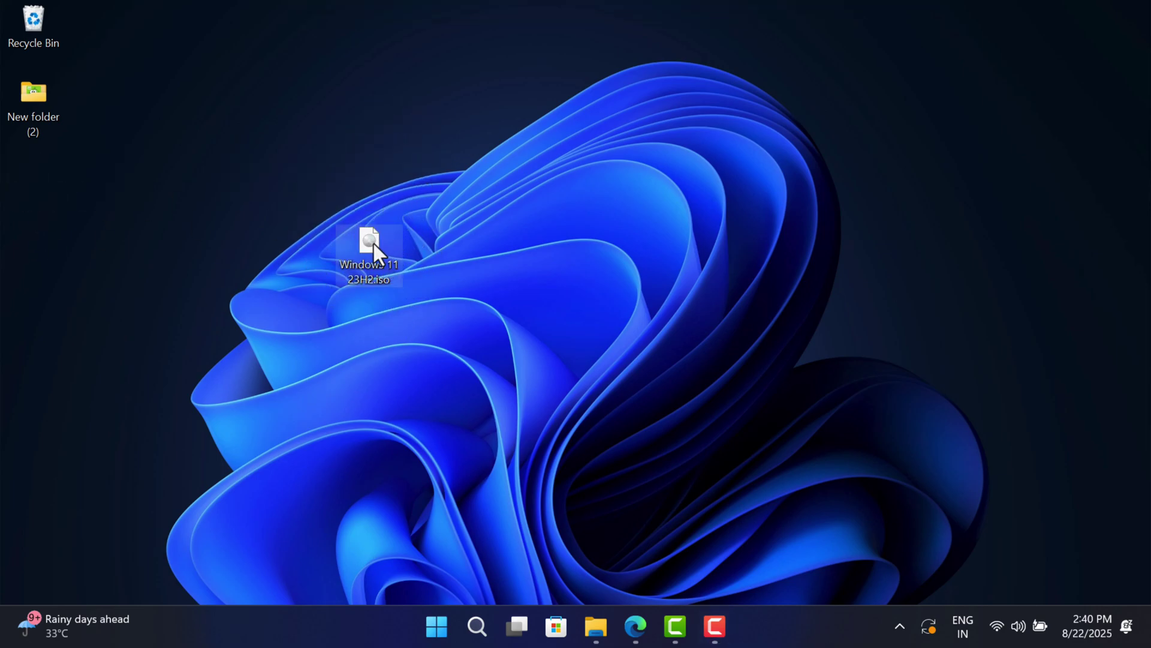